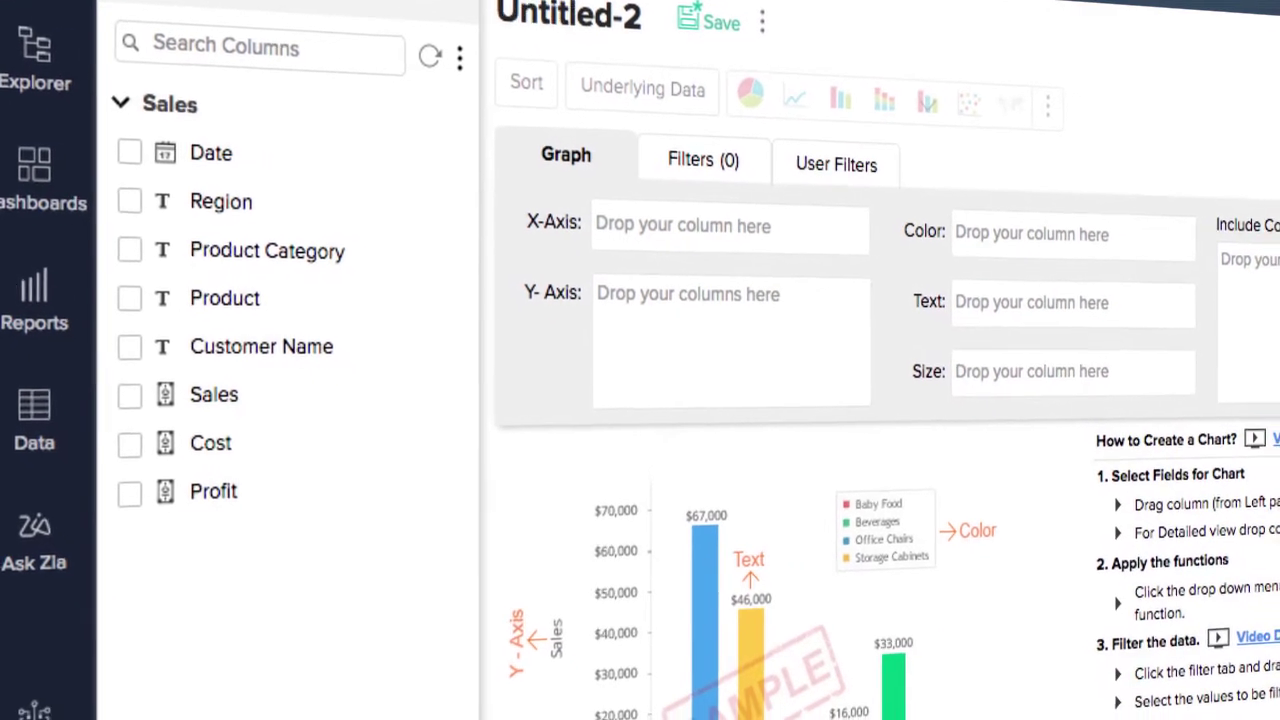
Plot summed Sales against Date, with Date also driving the chart colour.
left_click_drag(368, 152, 700, 218)
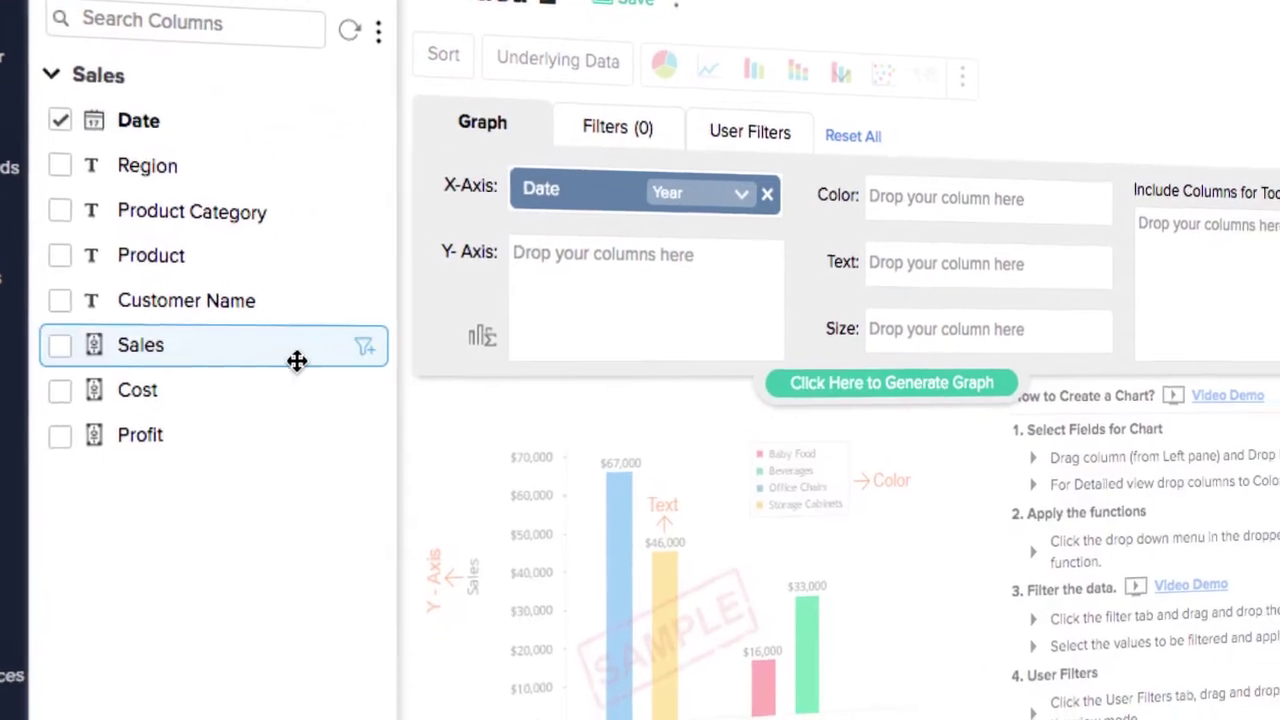
left_click_drag(271, 344, 685, 272)
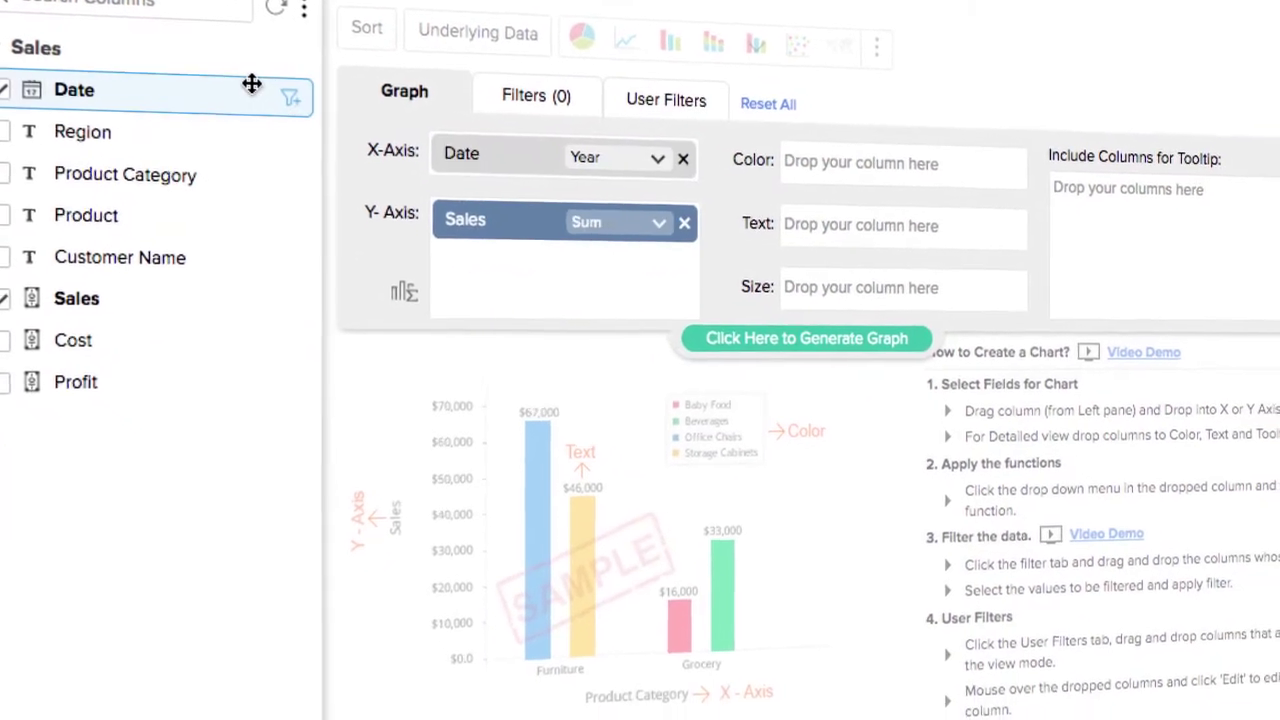
left_click_drag(241, 79, 814, 131)
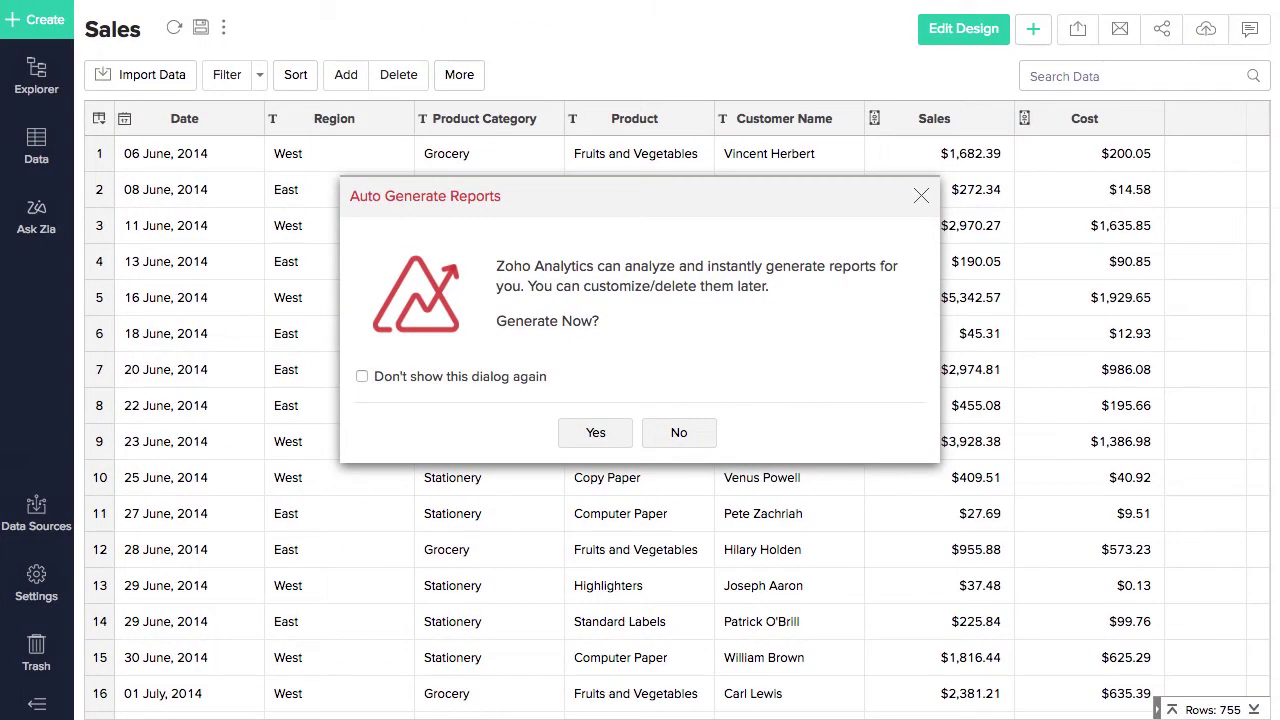
Accept auto-generated reports from the Sales data and browse the Cost Analysis Dashboard.
left_click(595, 432)
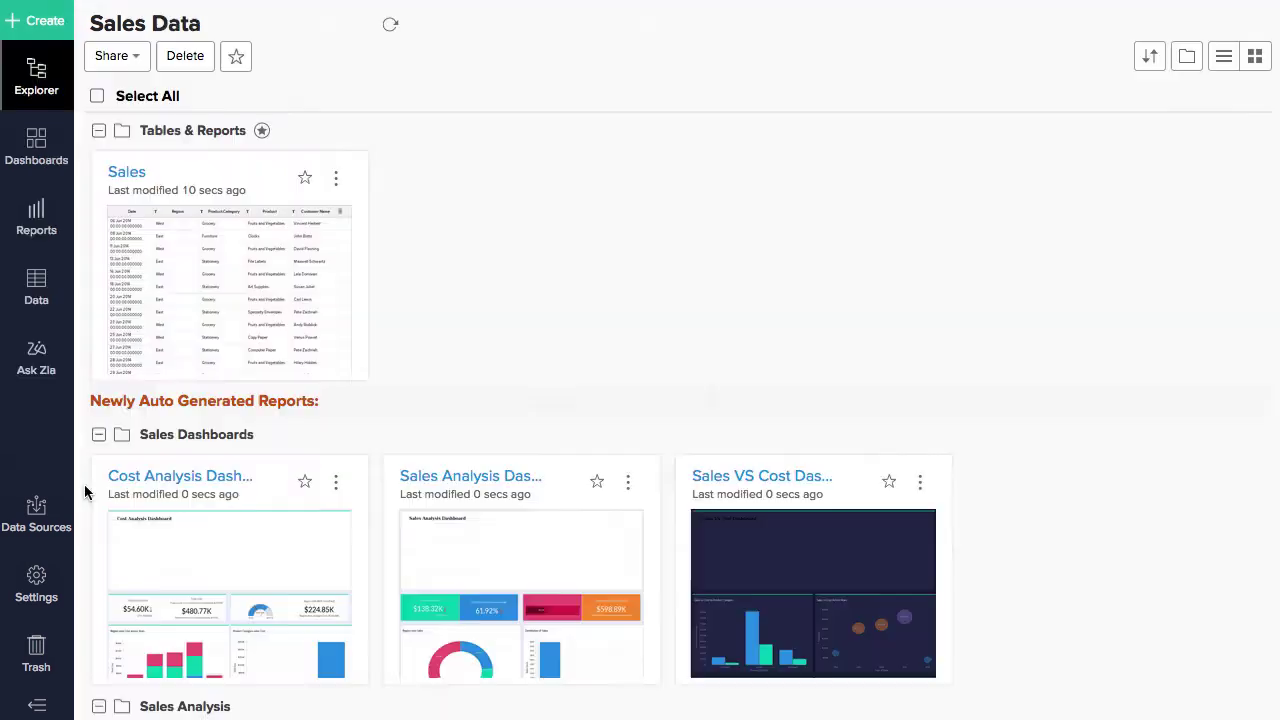
scroll(80, 484, "down", 2)
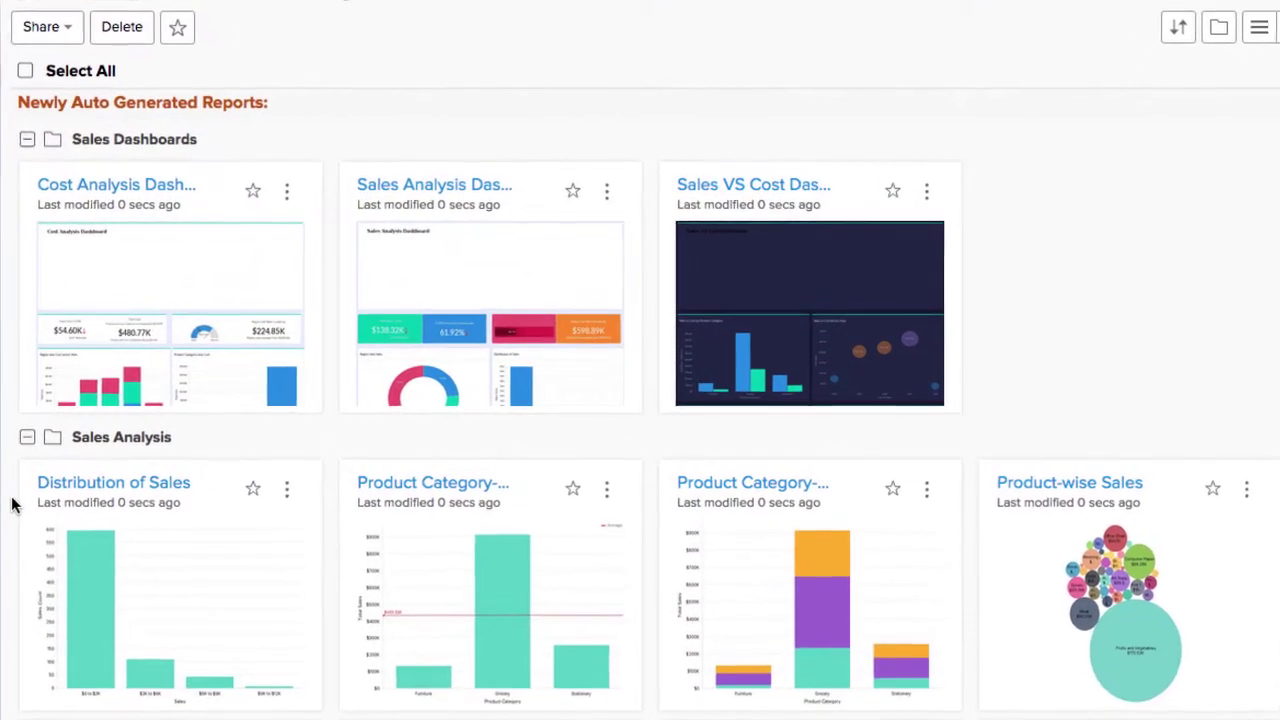
left_click(24, 337)
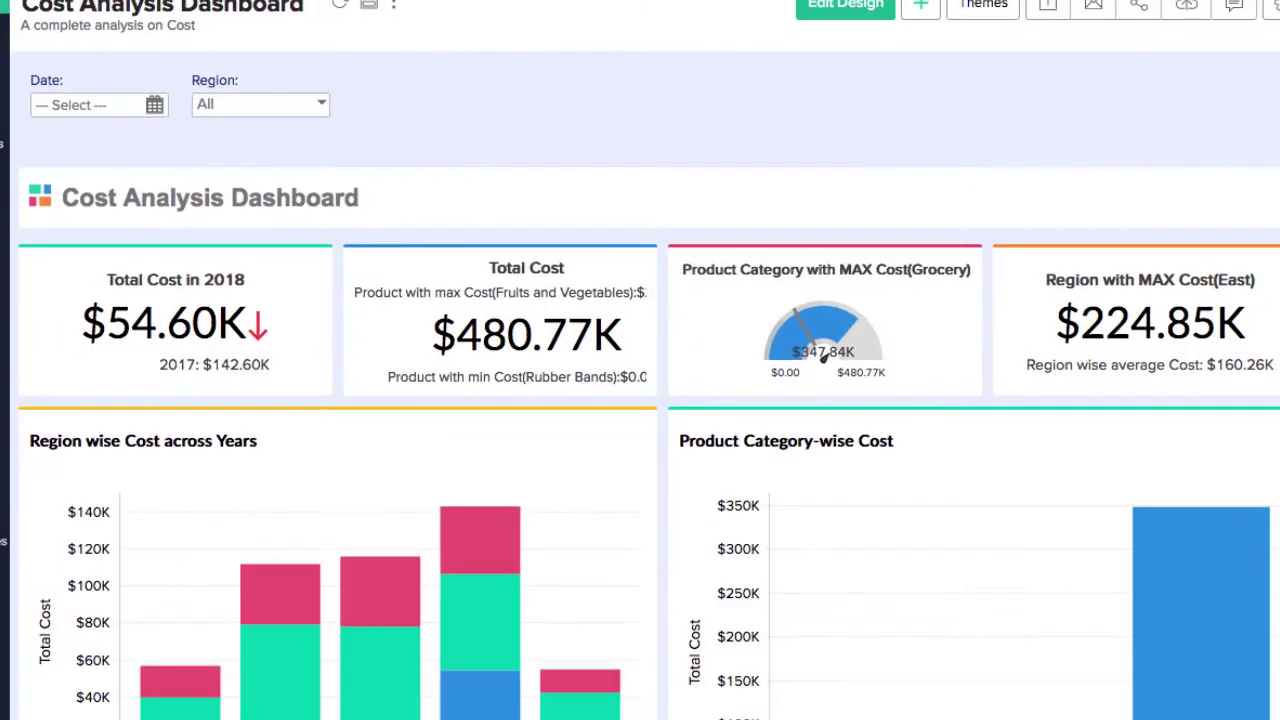
scroll(826, 86, "down", 3)
scroll(826, 86, "down", 15)
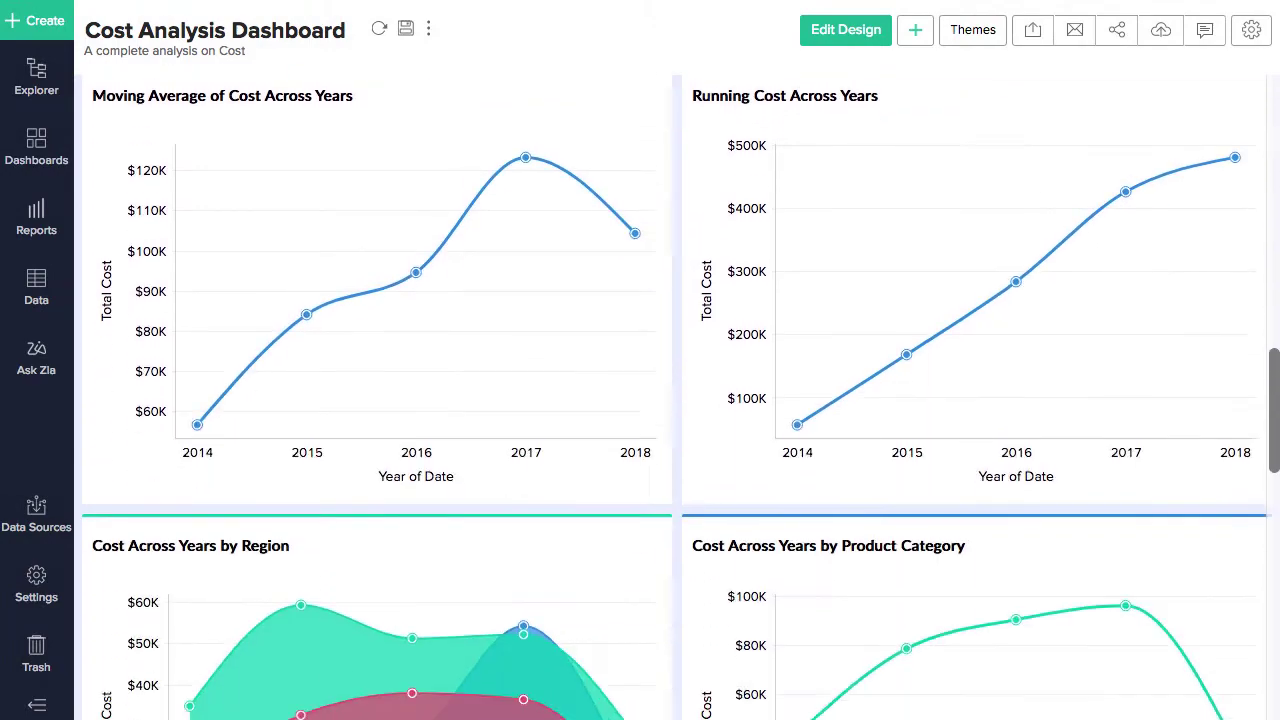
scroll(676, 400, "down", 10)
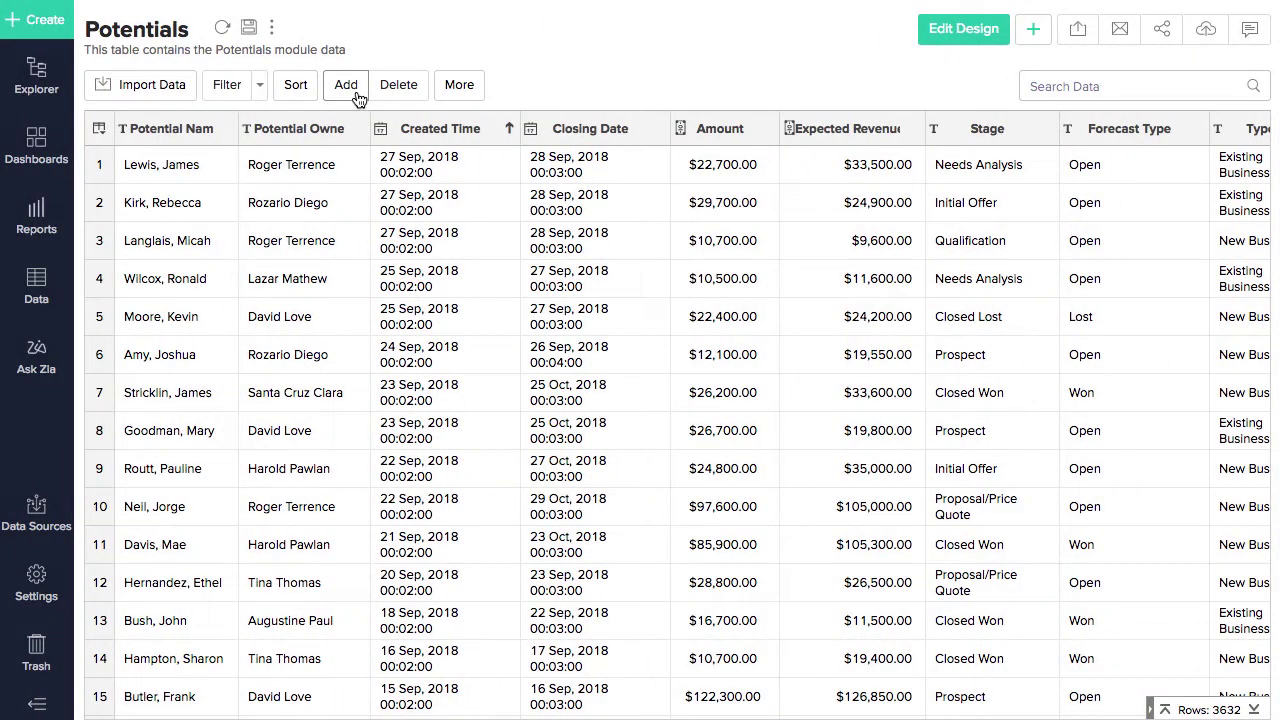
Add formula column 'No of days to close' as Datediff("Closing Date","Created Time").
left_click(346, 85)
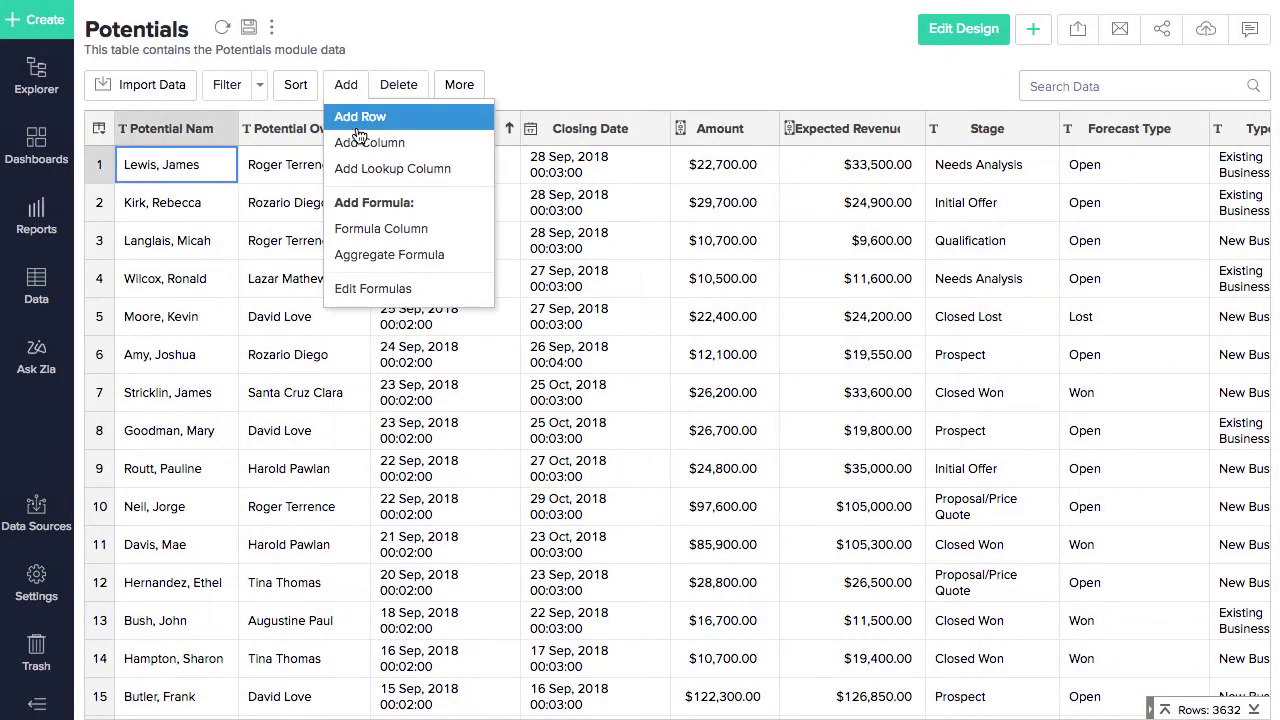
left_click(363, 229)
type("No of days to close")
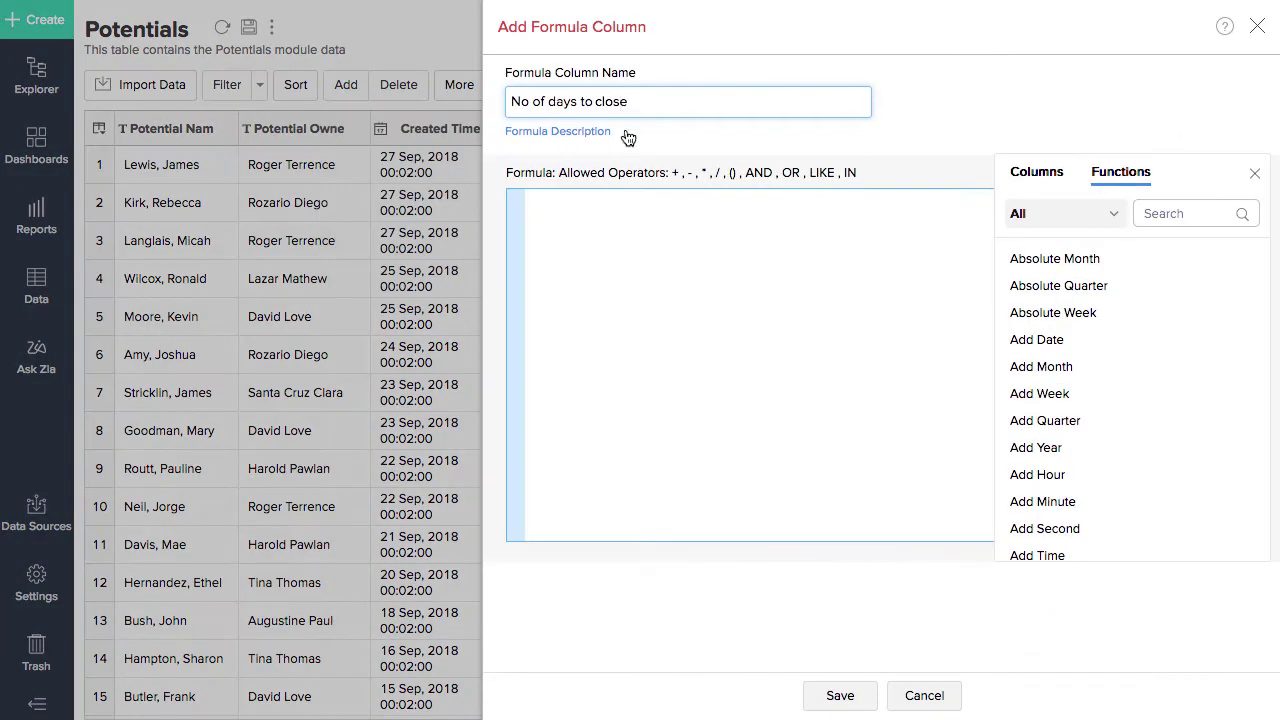
left_click(606, 207)
type("D")
key("Down")
key("Return")
type("Cl\", from_date)")
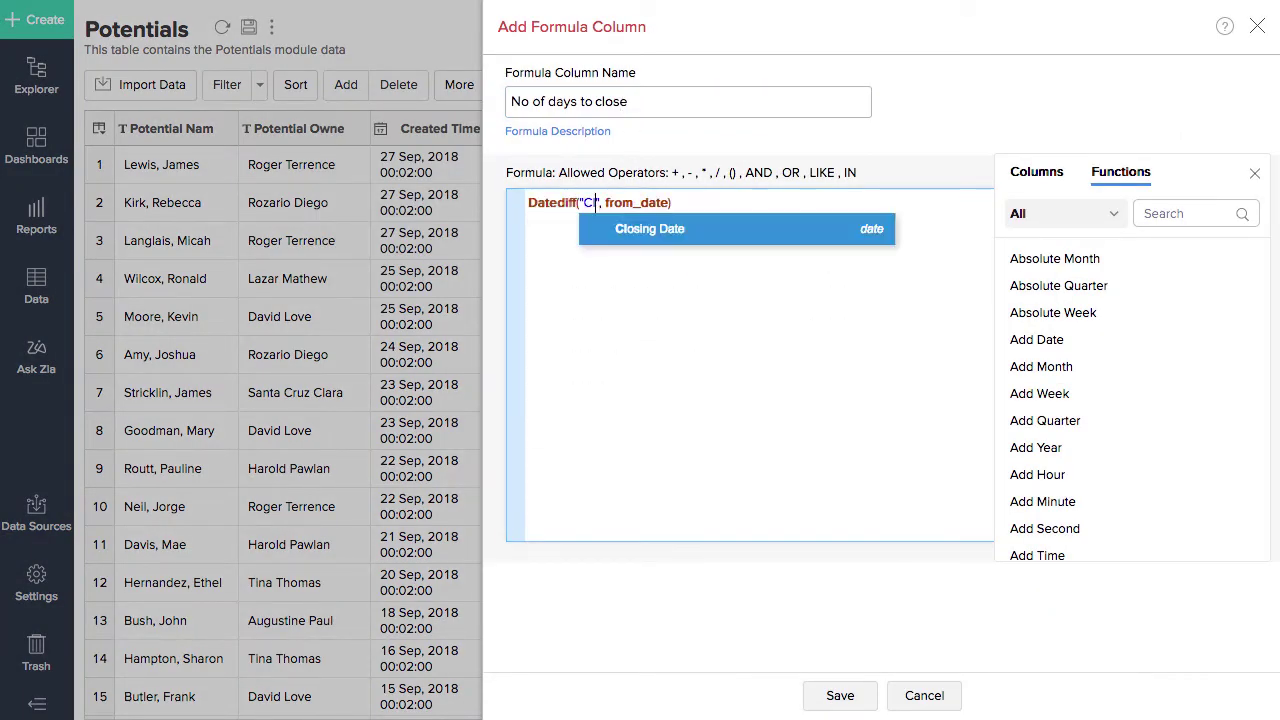
key("Return")
type("Cr")
key("Return")
left_click(840, 695)
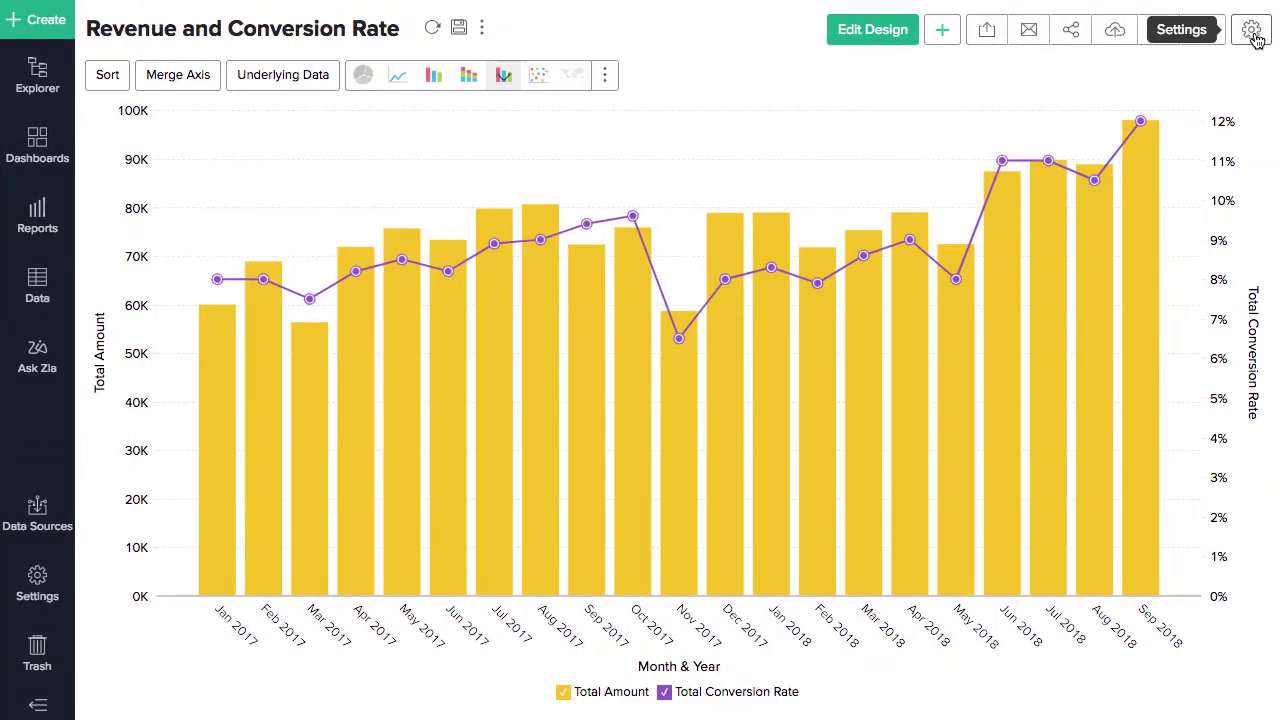
Add a light-grey Amount forecast and a Conversion Rate forecast, then apply them.
left_click(1254, 30)
left_click(176, 376)
left_click(288, 158)
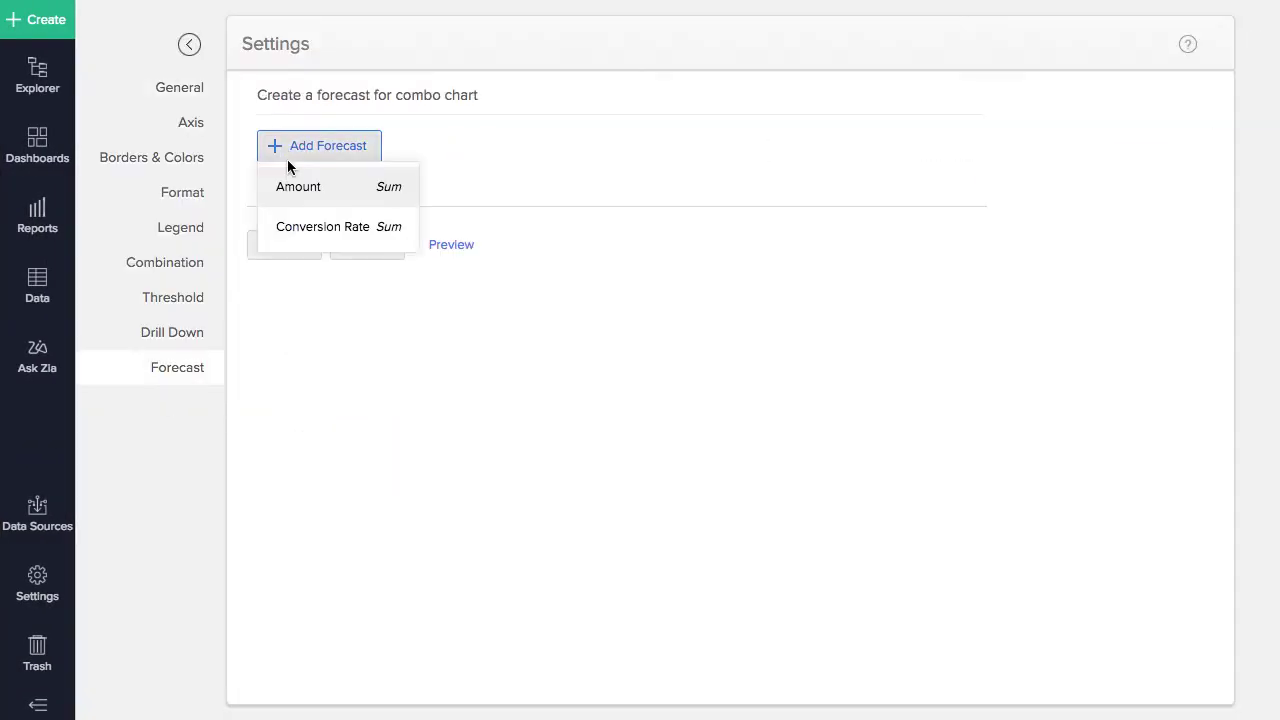
left_click(285, 188)
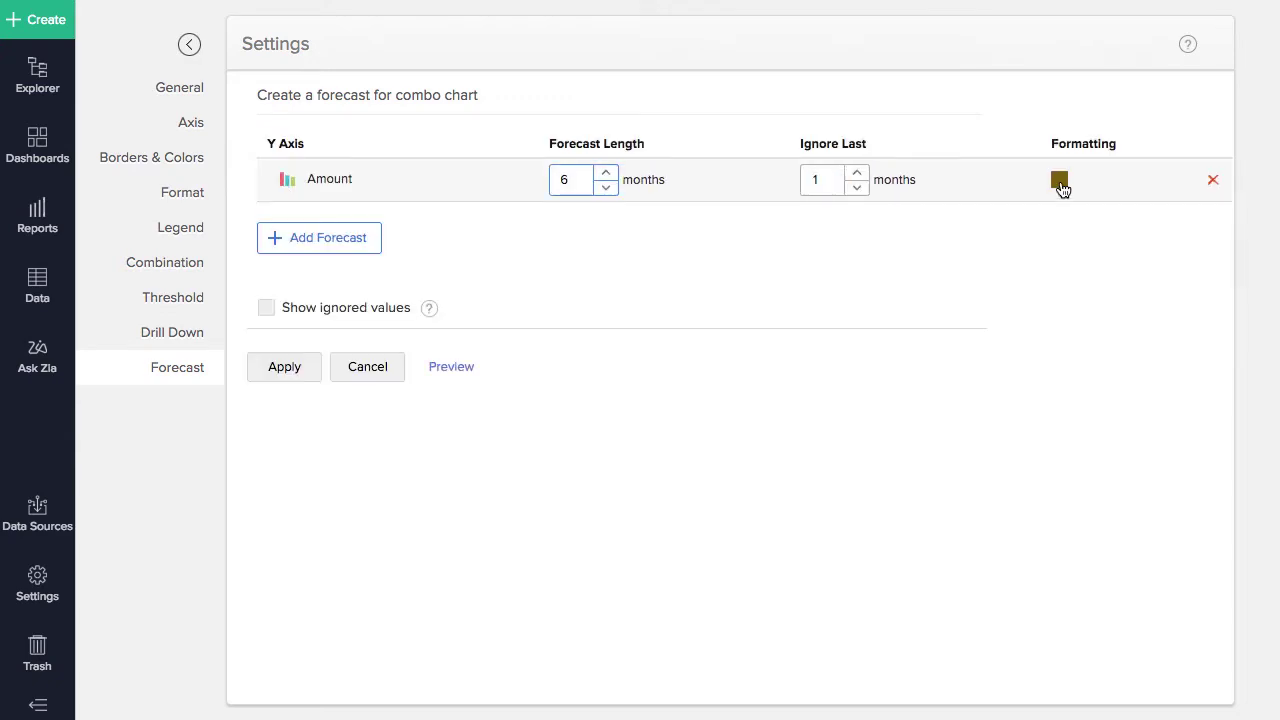
left_click(1060, 182)
left_click(1034, 242)
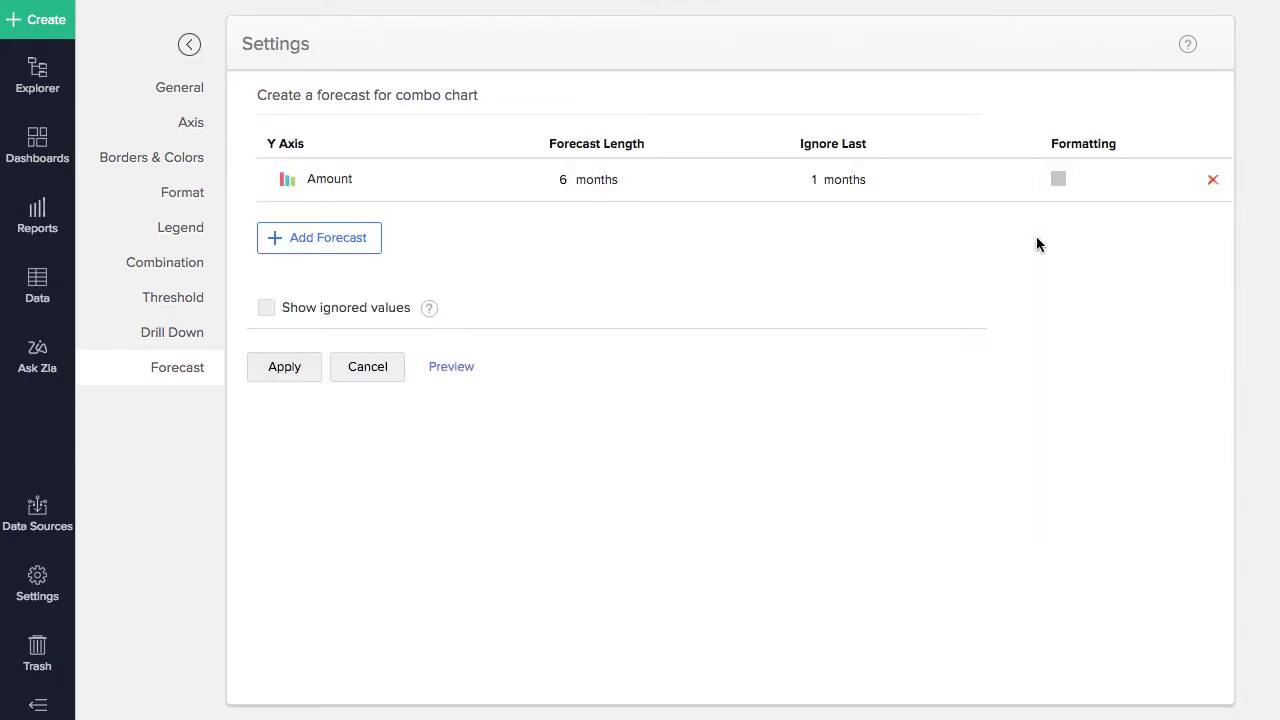
left_click(346, 249)
left_click(340, 277)
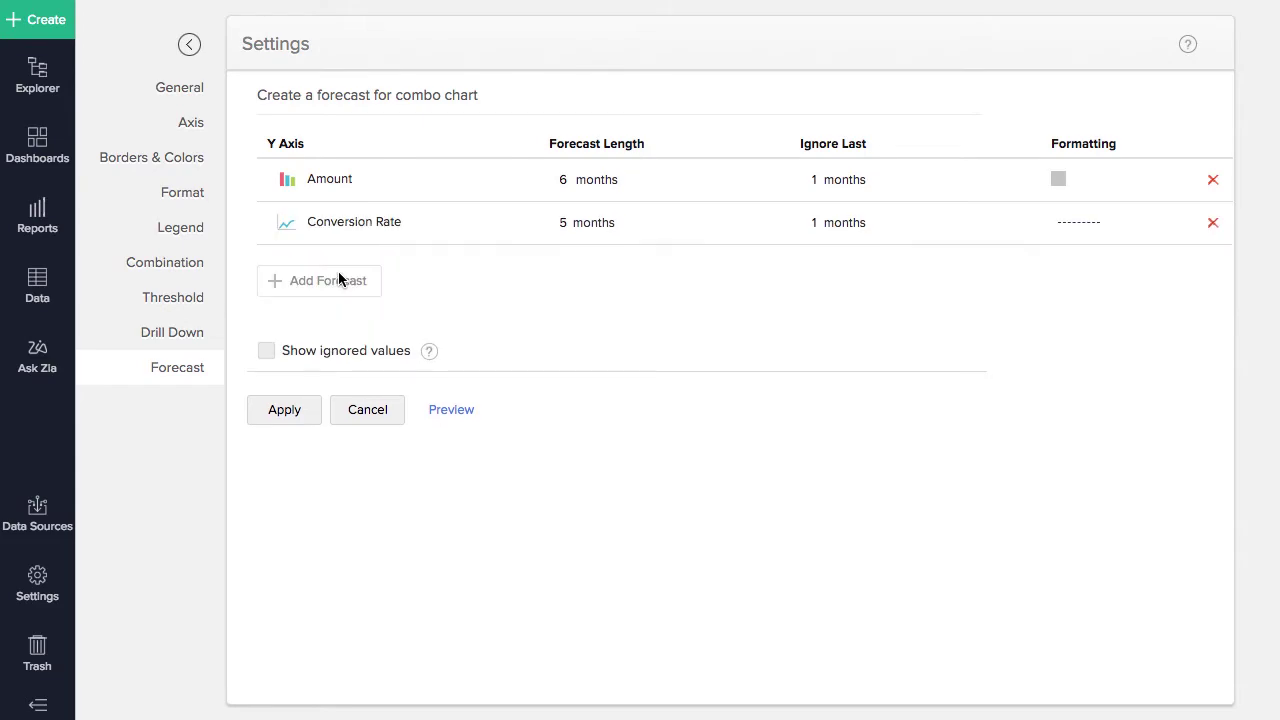
left_click(283, 421)
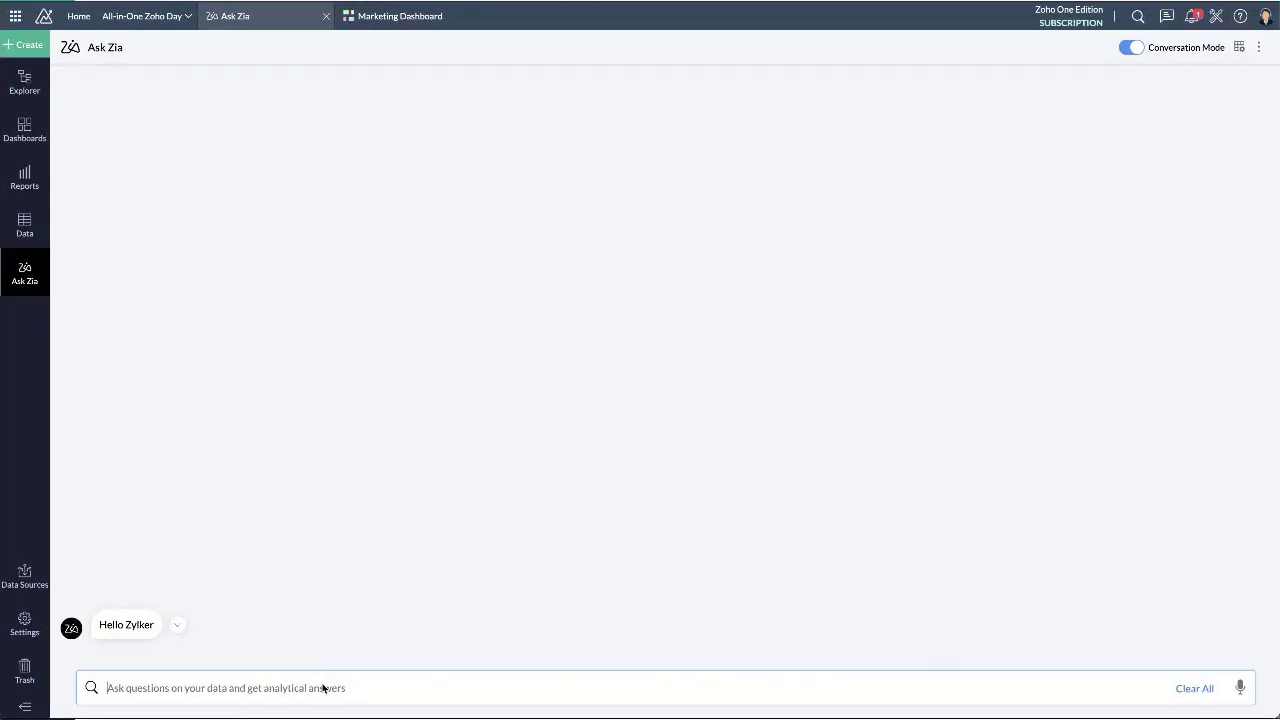
Ask Zia 'show me the sales by items'.
type("show me")
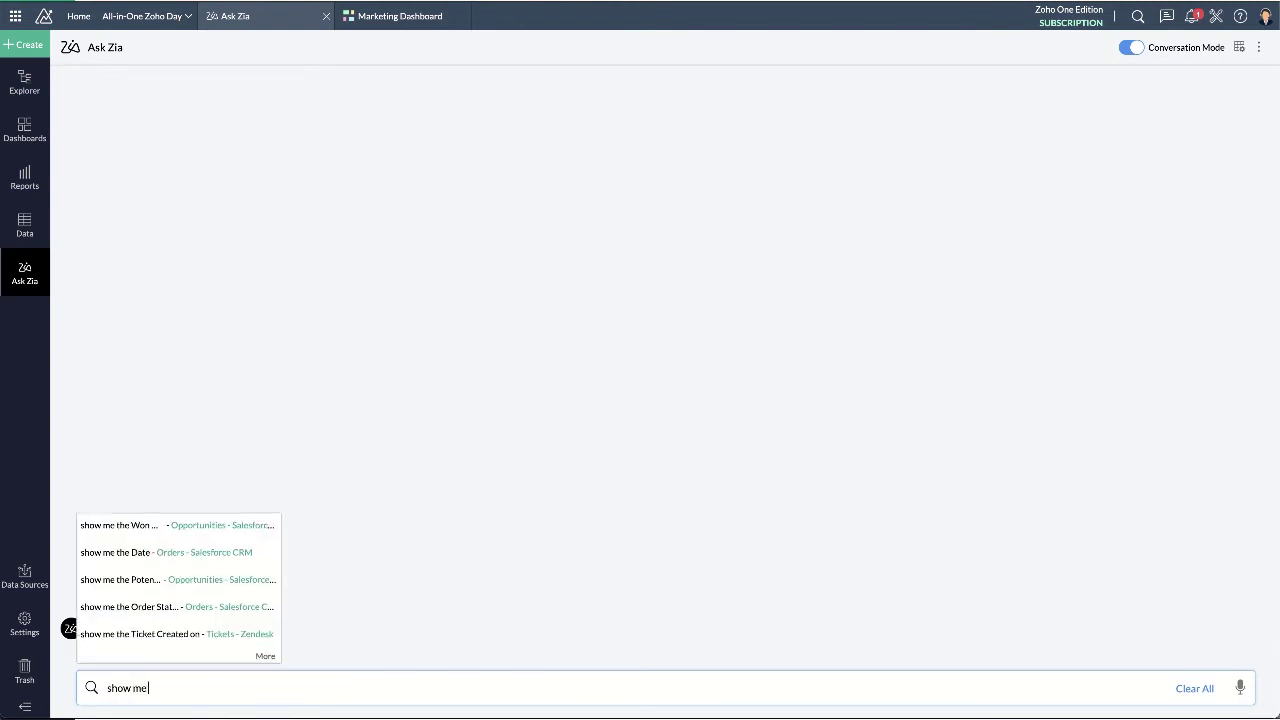
type(" the sales by items")
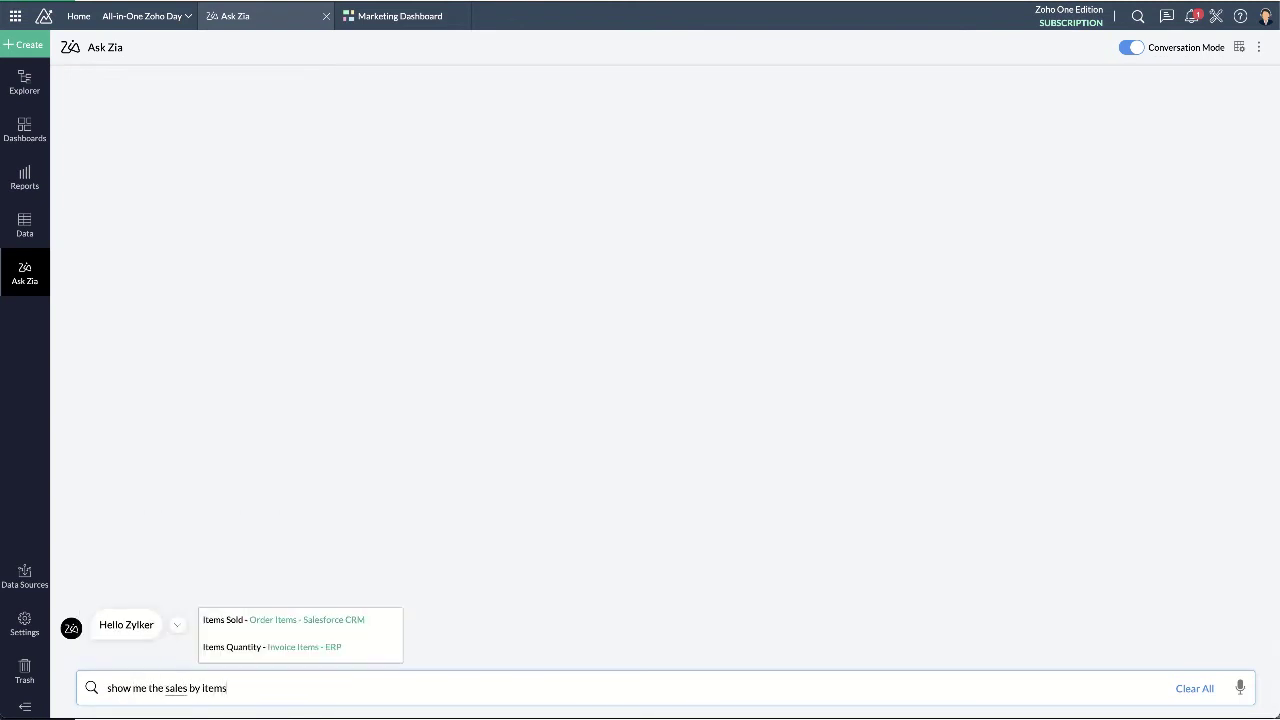
key("Return")
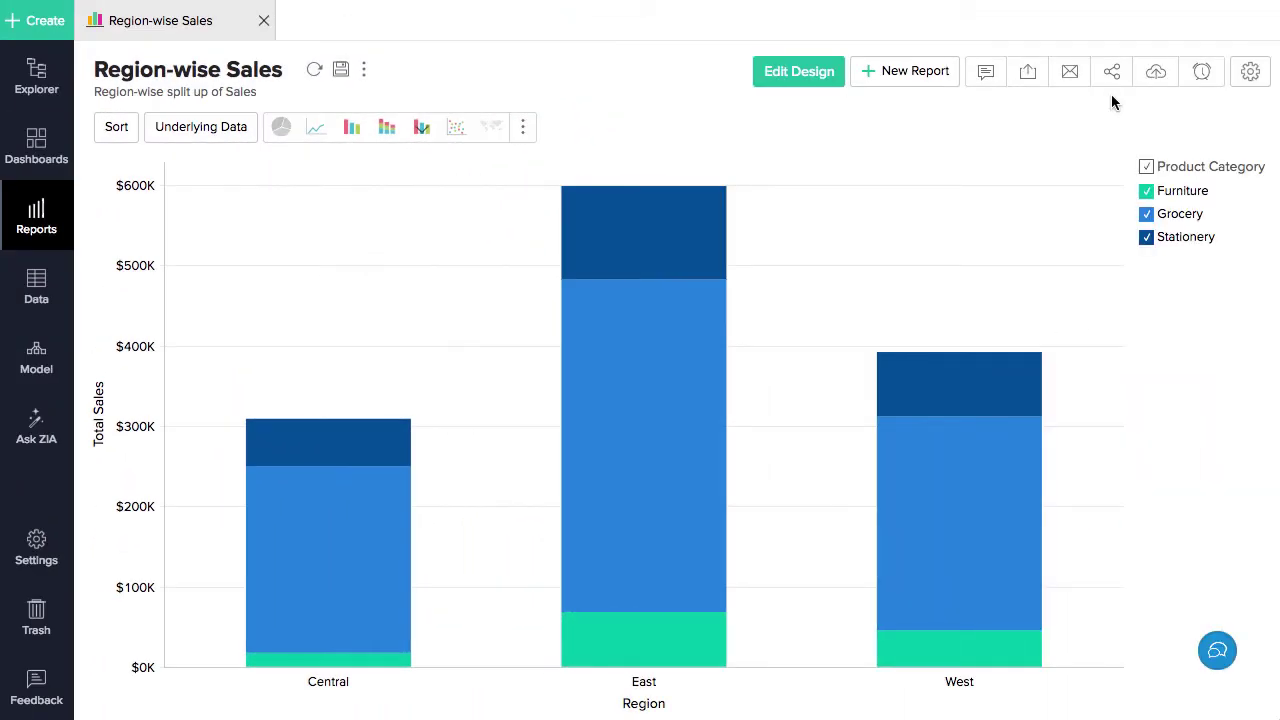
Share this view with a colleague by adding their e-mail address.
left_click(1110, 80)
left_click(1107, 93)
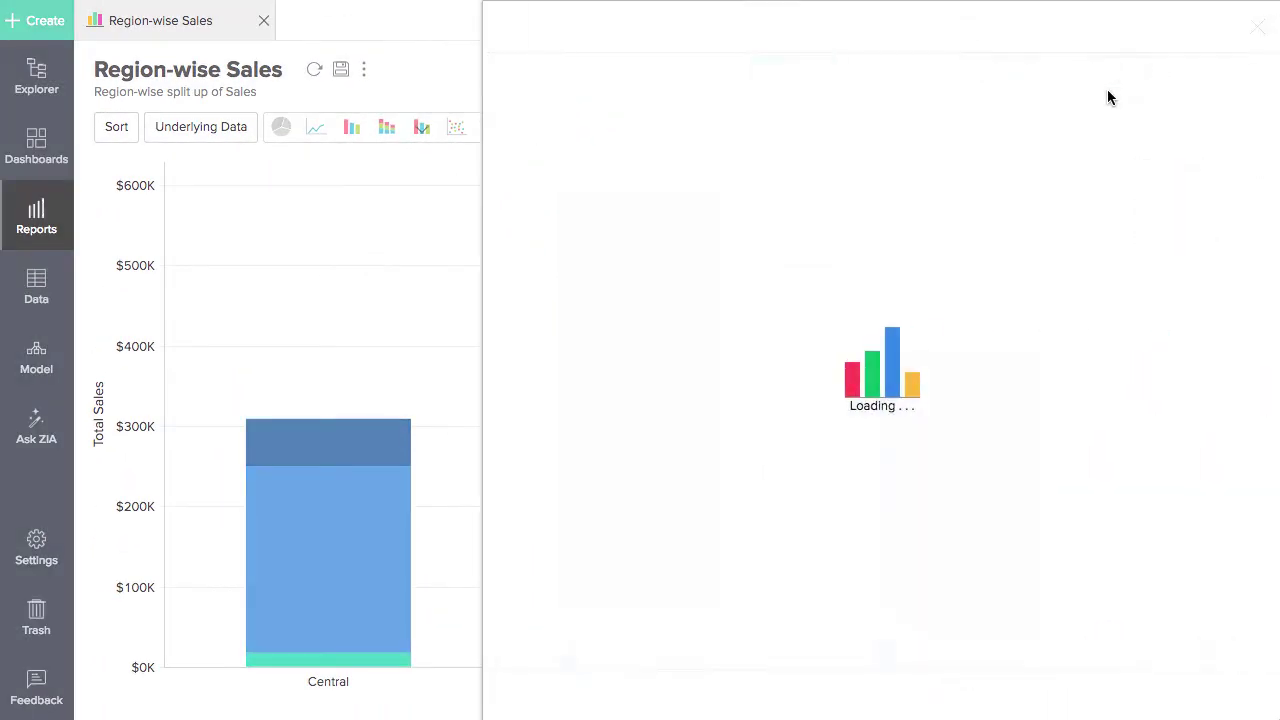
key("Return")
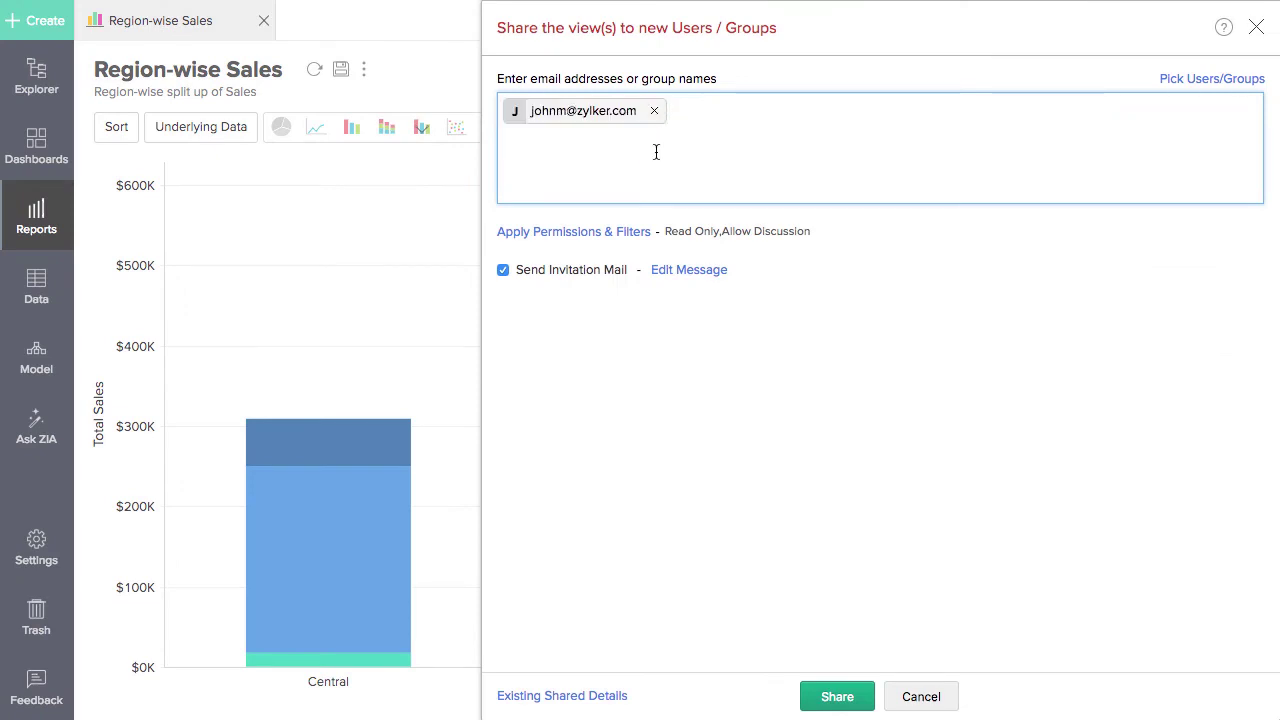
Permit underlying data and drill-down, filter to Region 'East', and preview the result.
left_click(640, 233)
left_click(729, 208)
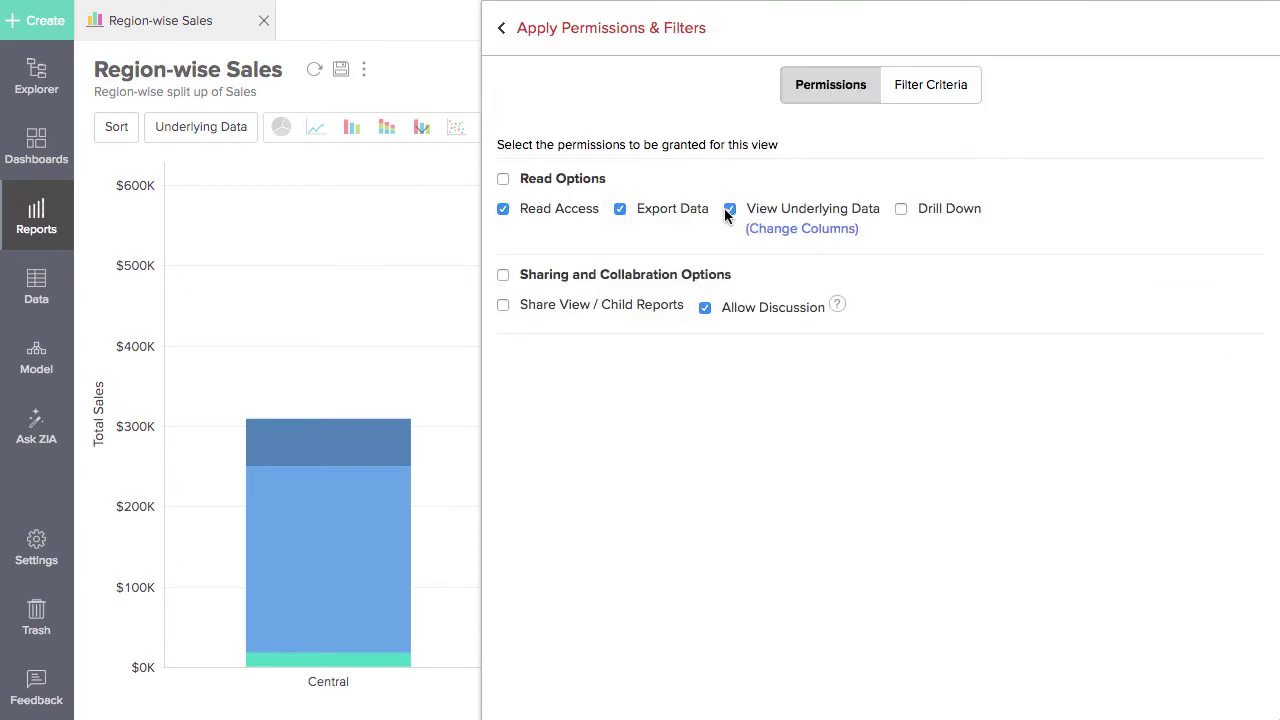
left_click(901, 208)
left_click(915, 86)
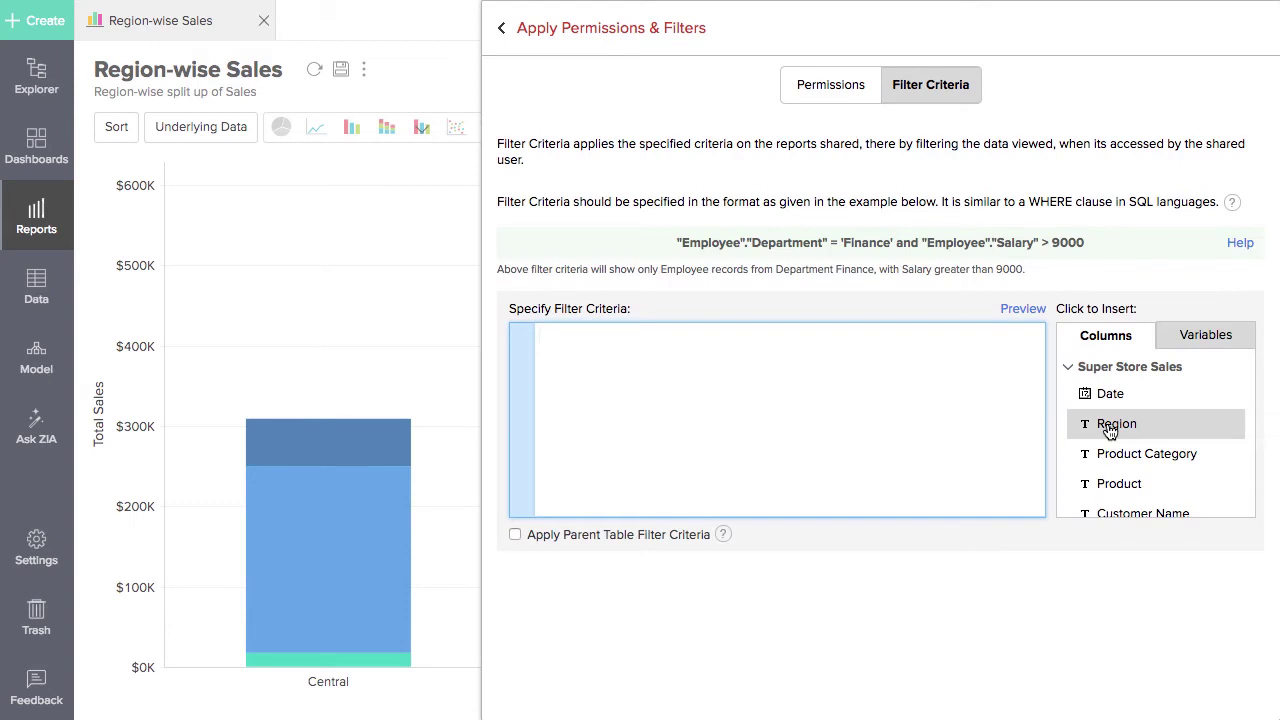
left_click(1110, 428)
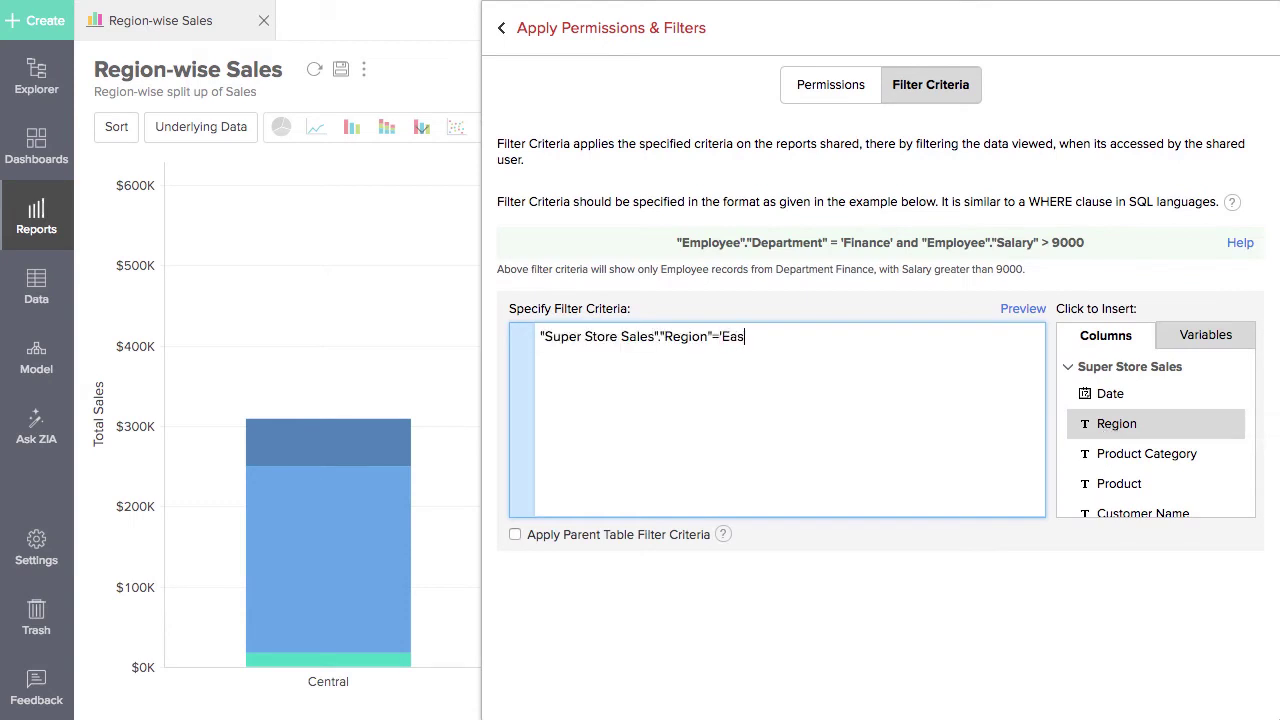
left_click(1011, 312)
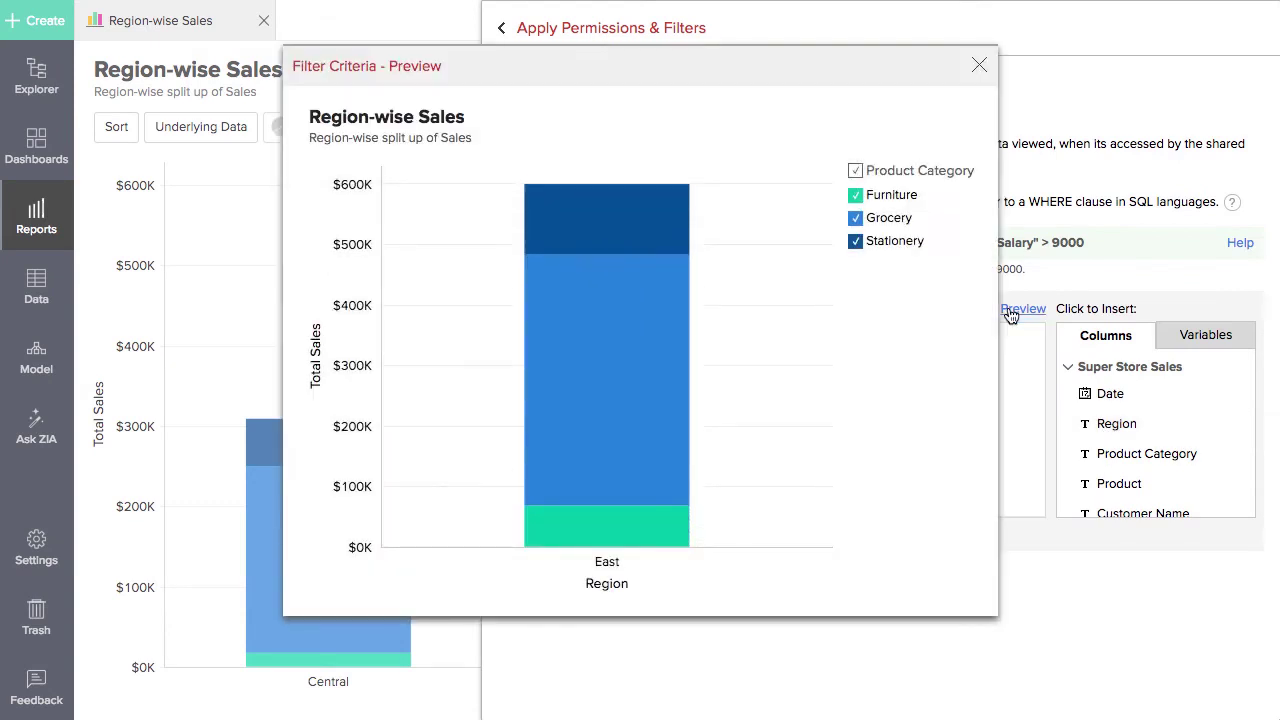
left_click(981, 65)
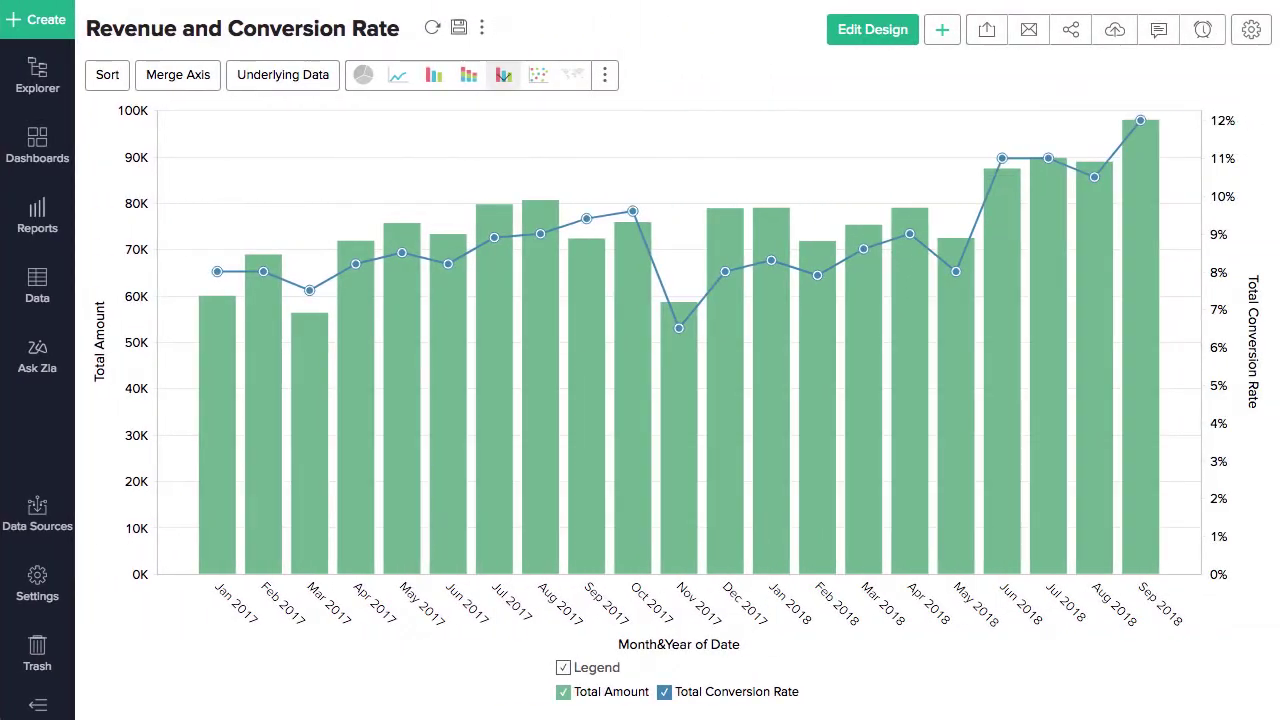
Post a reply crediting the free onboarding assistance program for new prospects.
left_click(1160, 32)
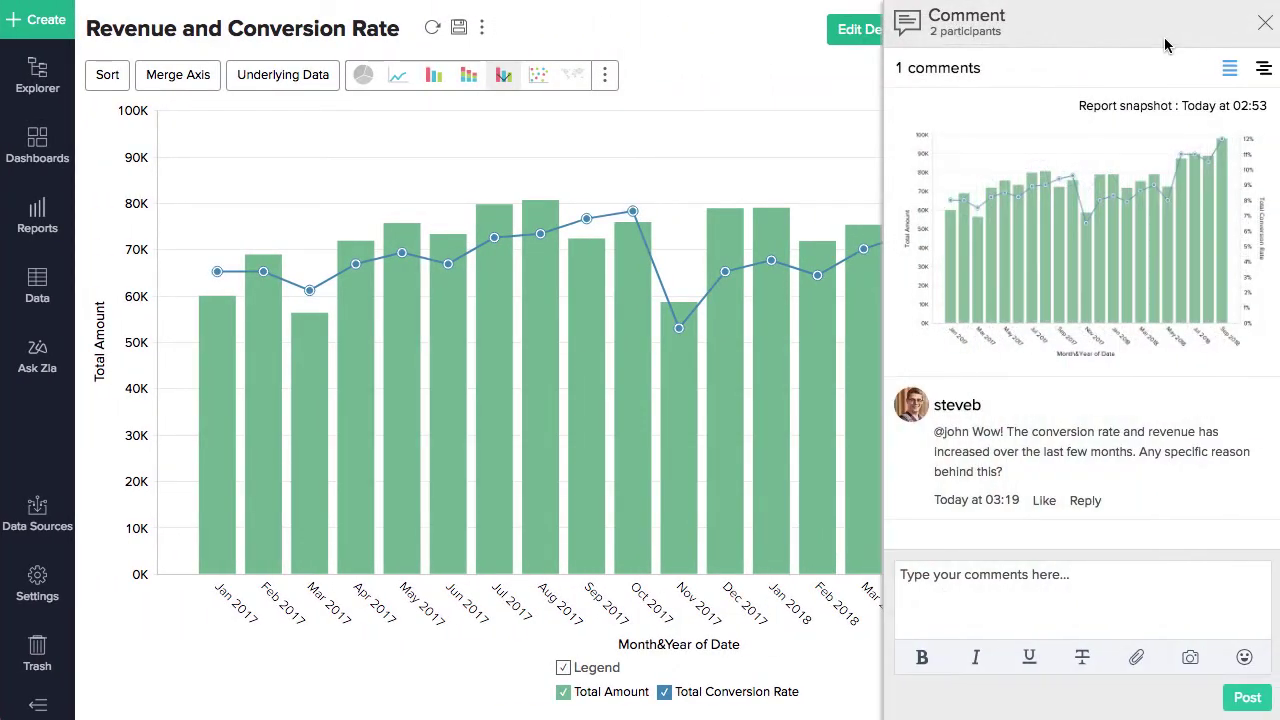
left_click(995, 586)
type("Yes, we offered a free onboarding assistance program for our new prospects and it worked")
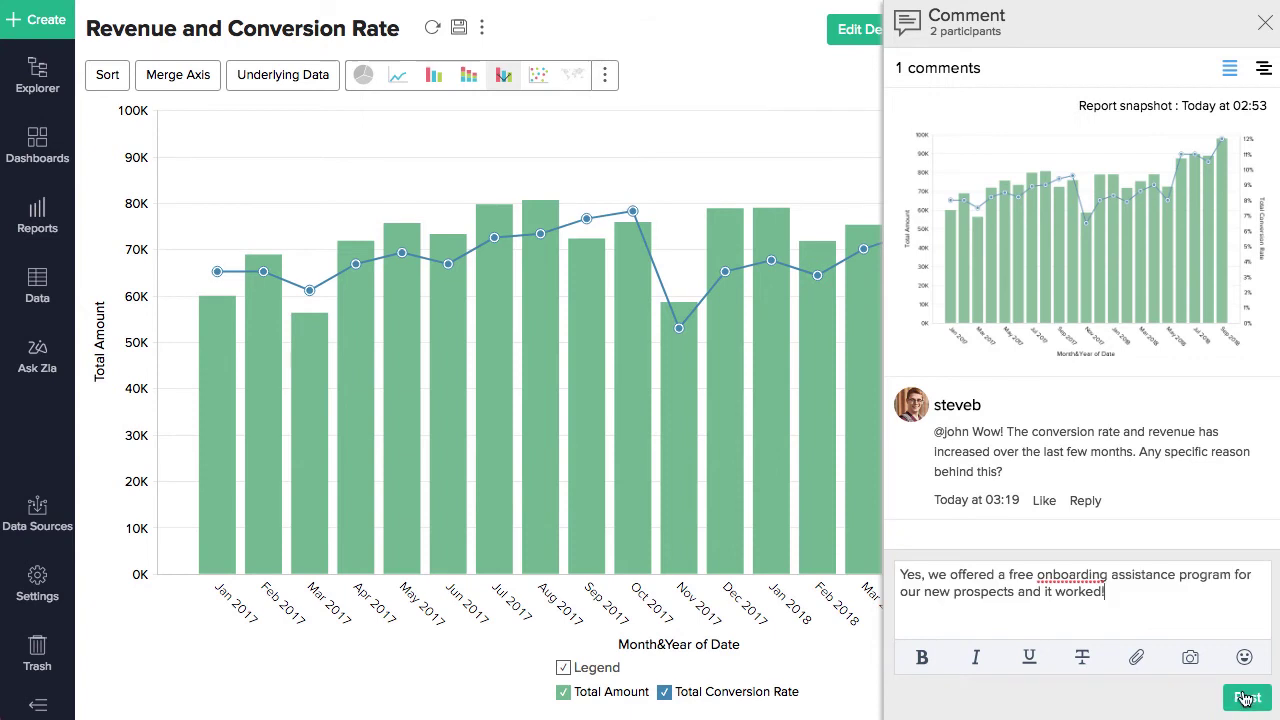
type("!")
left_click(1245, 698)
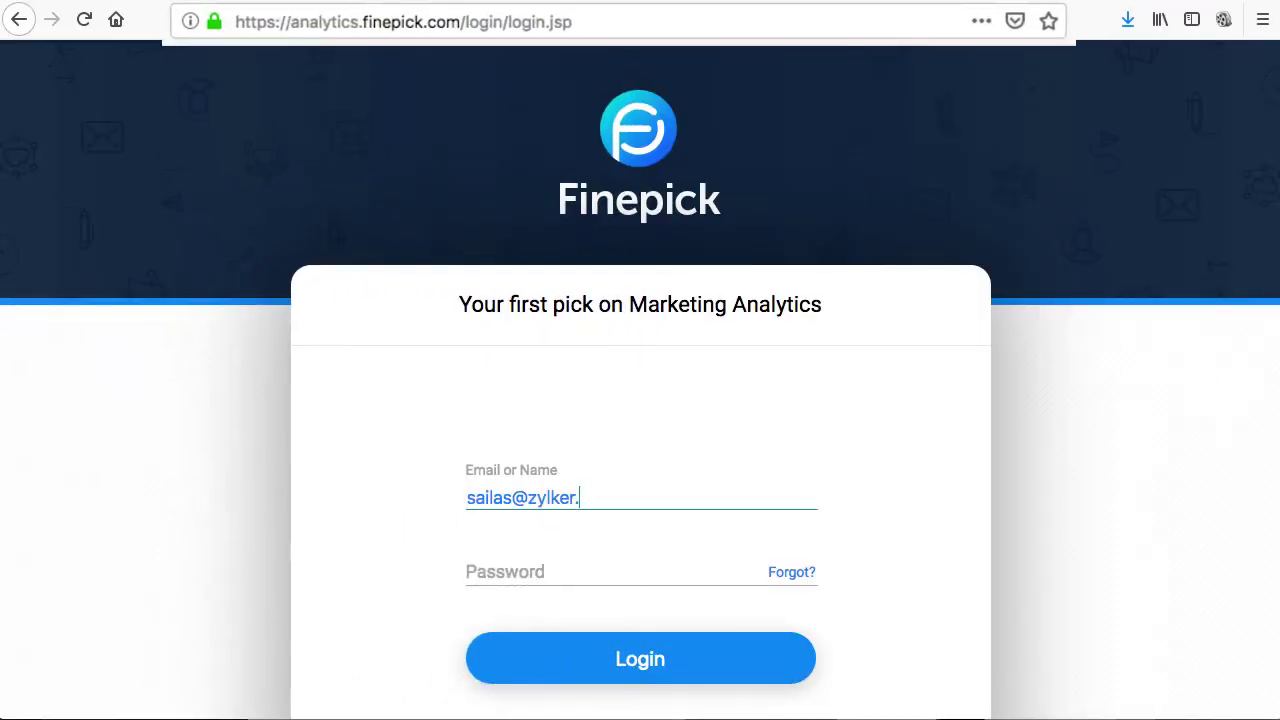
Sign in to the Finepick portal with the account password.
left_click(488, 573)
type("*********")
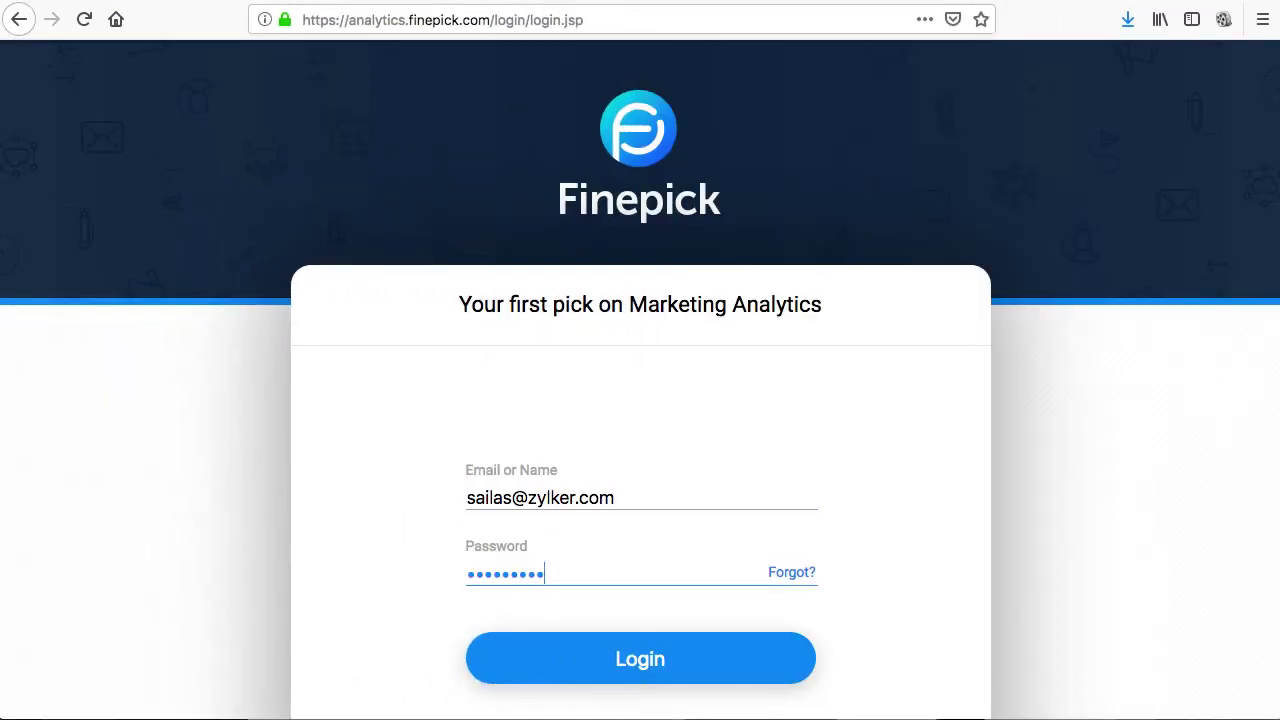
left_click(512, 662)
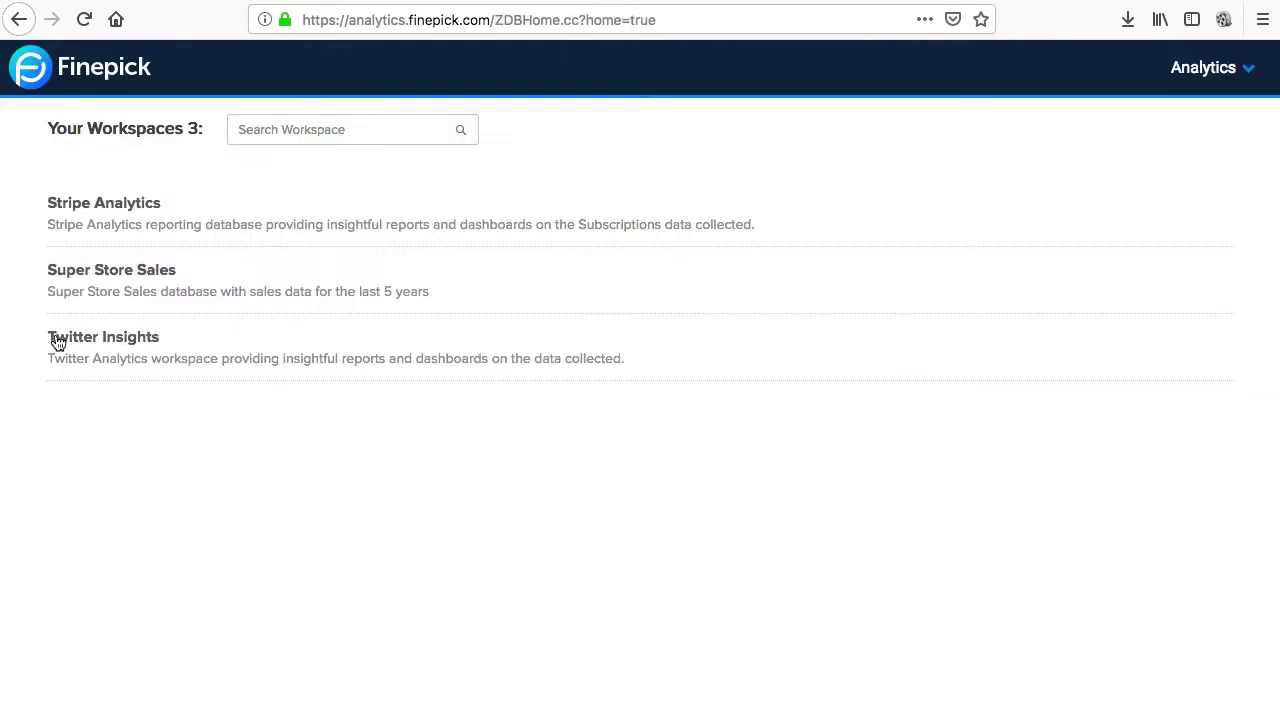
Open the Twitter Engagement Insights dashboard in the Twitter Insights workspace.
left_click(54, 337)
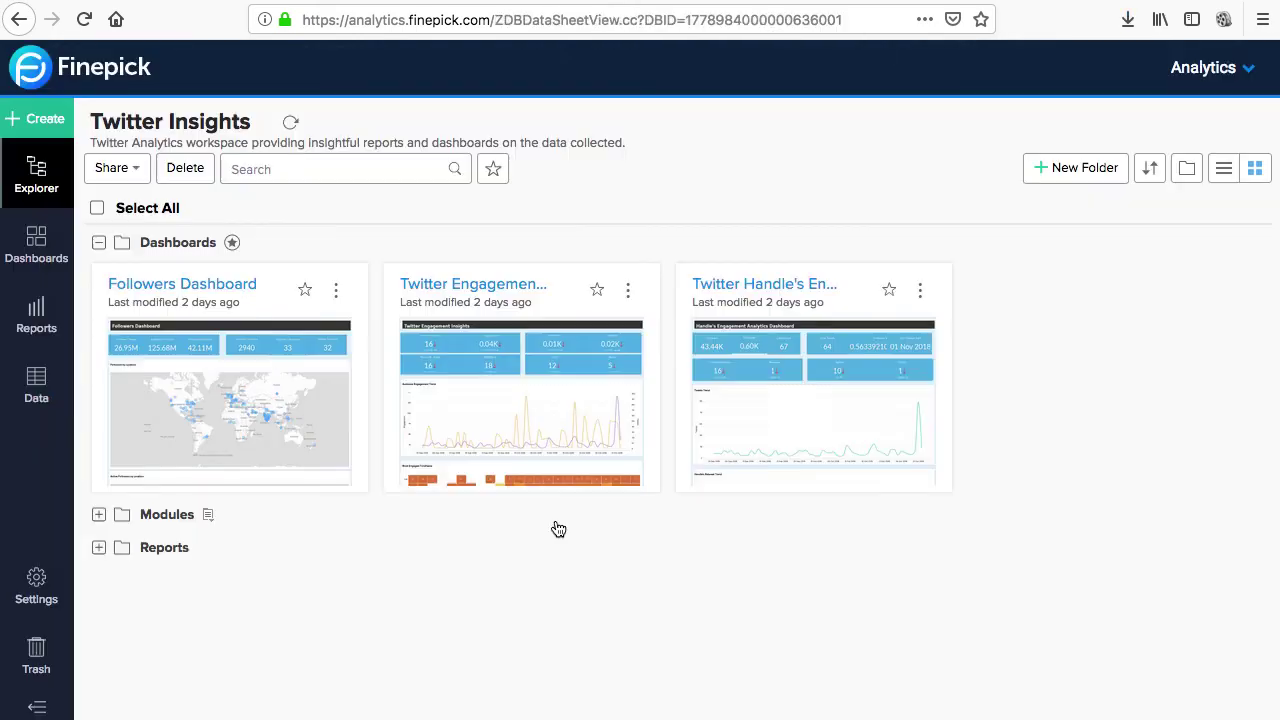
left_click(543, 434)
left_click_drag(1274, 235, 1275, 710)
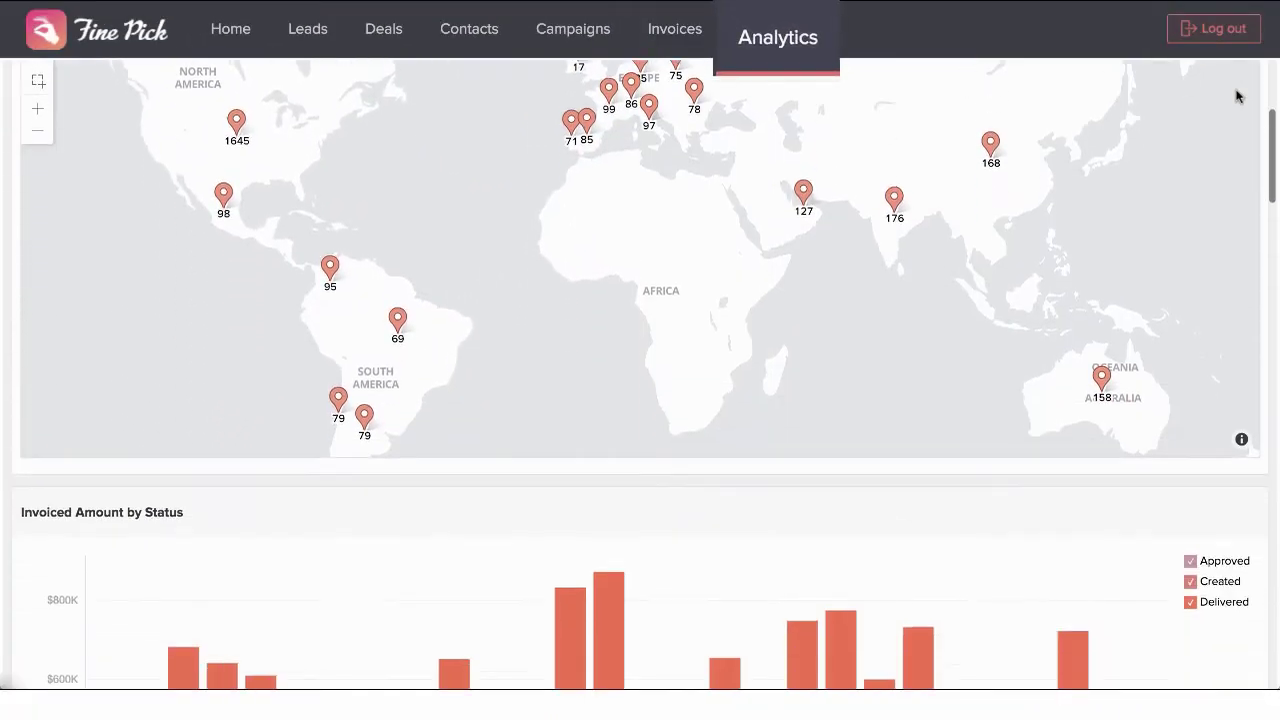
Scroll down the embedded analytics page to the COGS vs Sales vs Profit chart.
scroll(1237, 96, "down", 15)
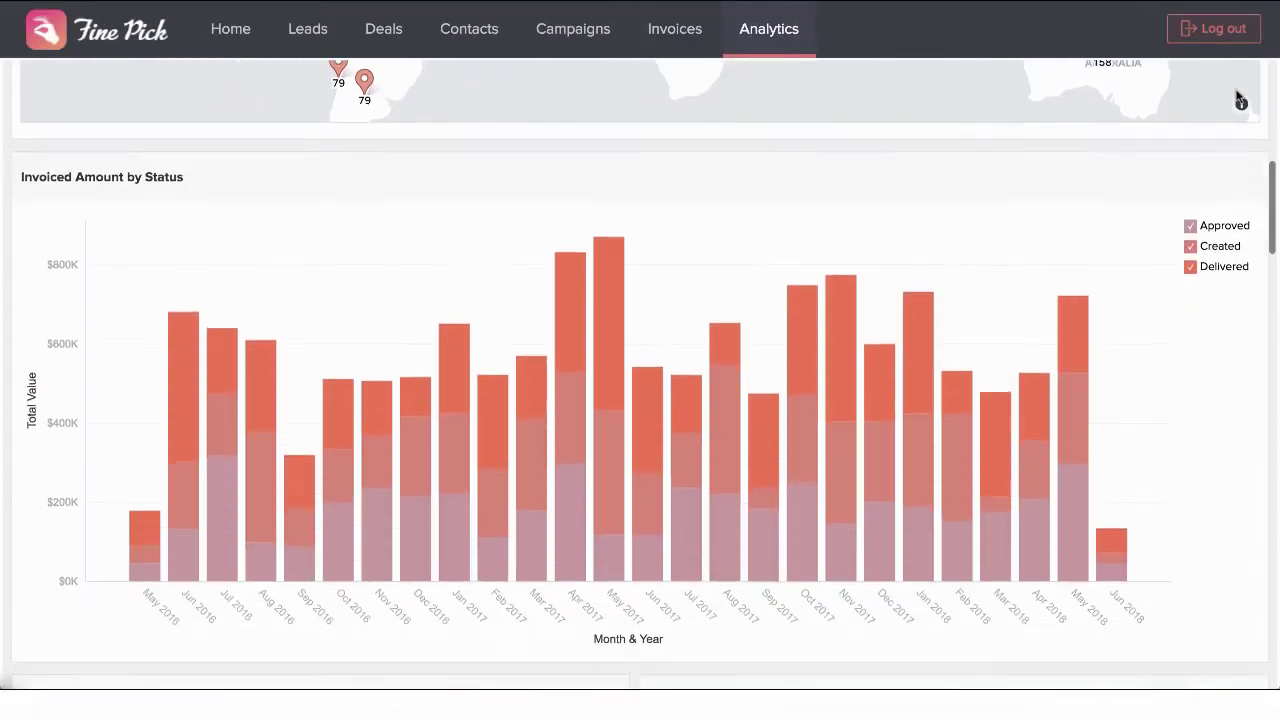
scroll(1237, 96, "down", 10)
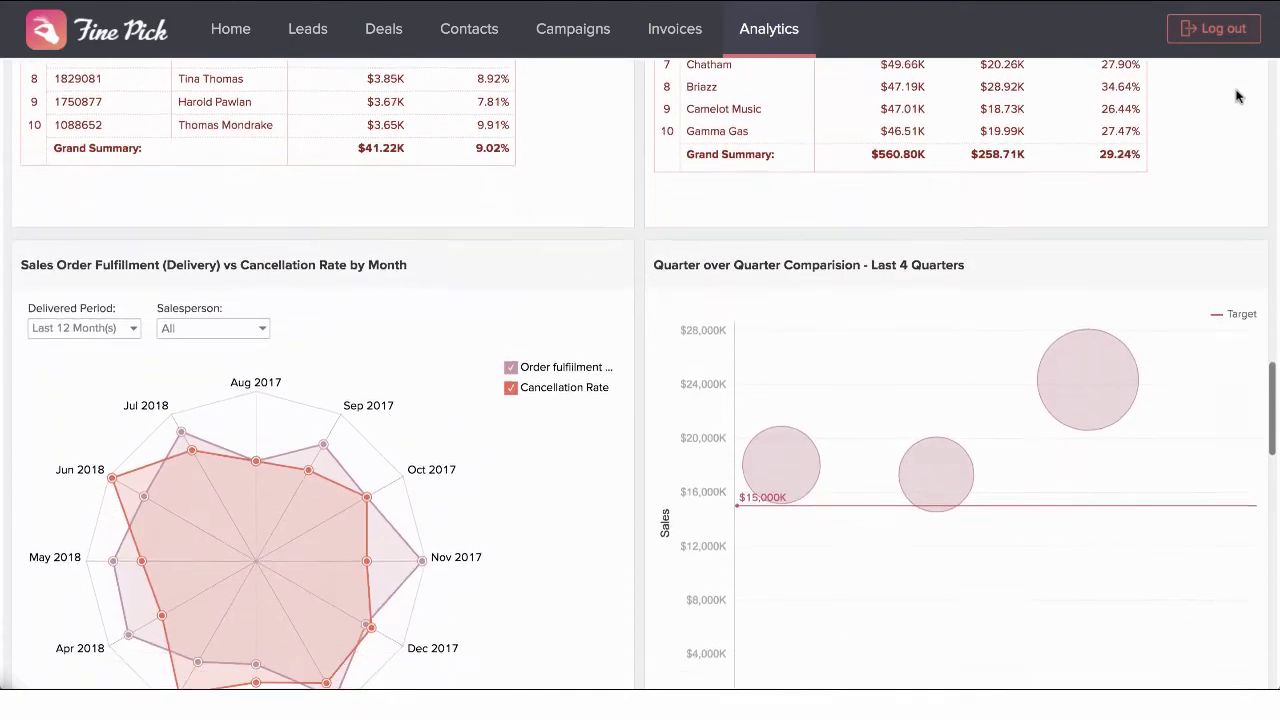